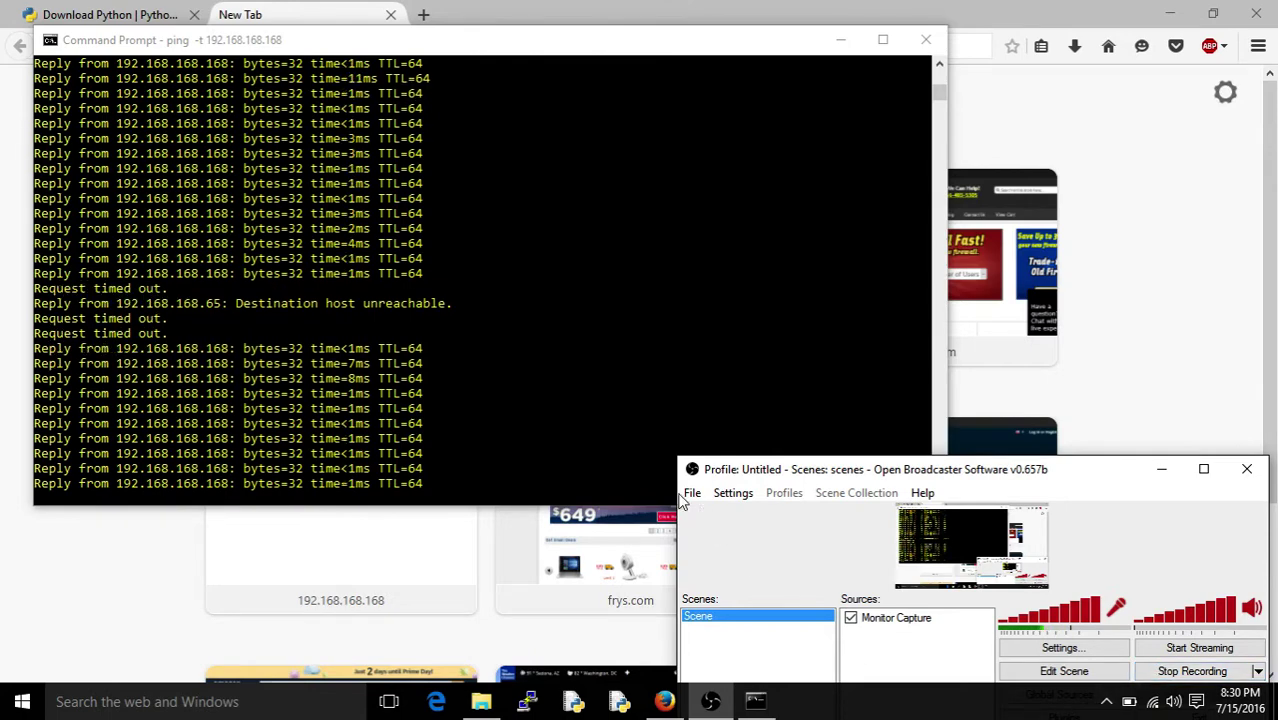
- Switch to Firefox and load the firewall's page at 192.168.168.168
click(303, 12)
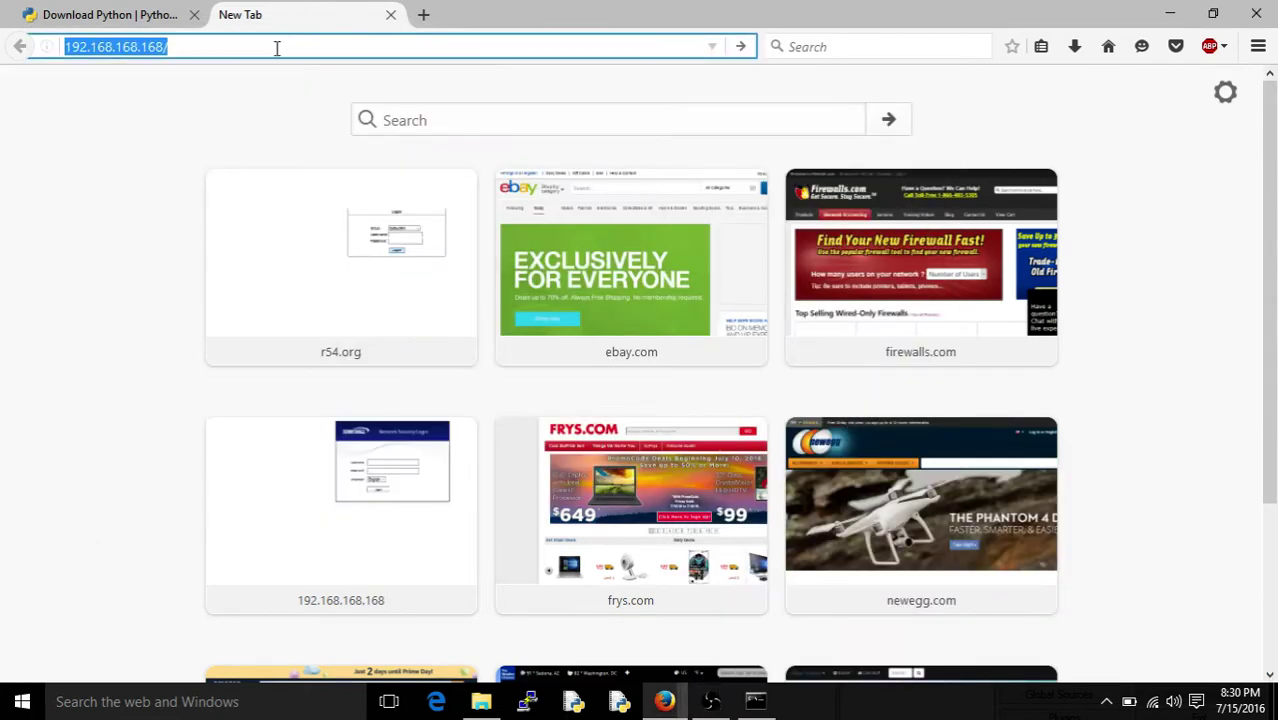
key(Return)
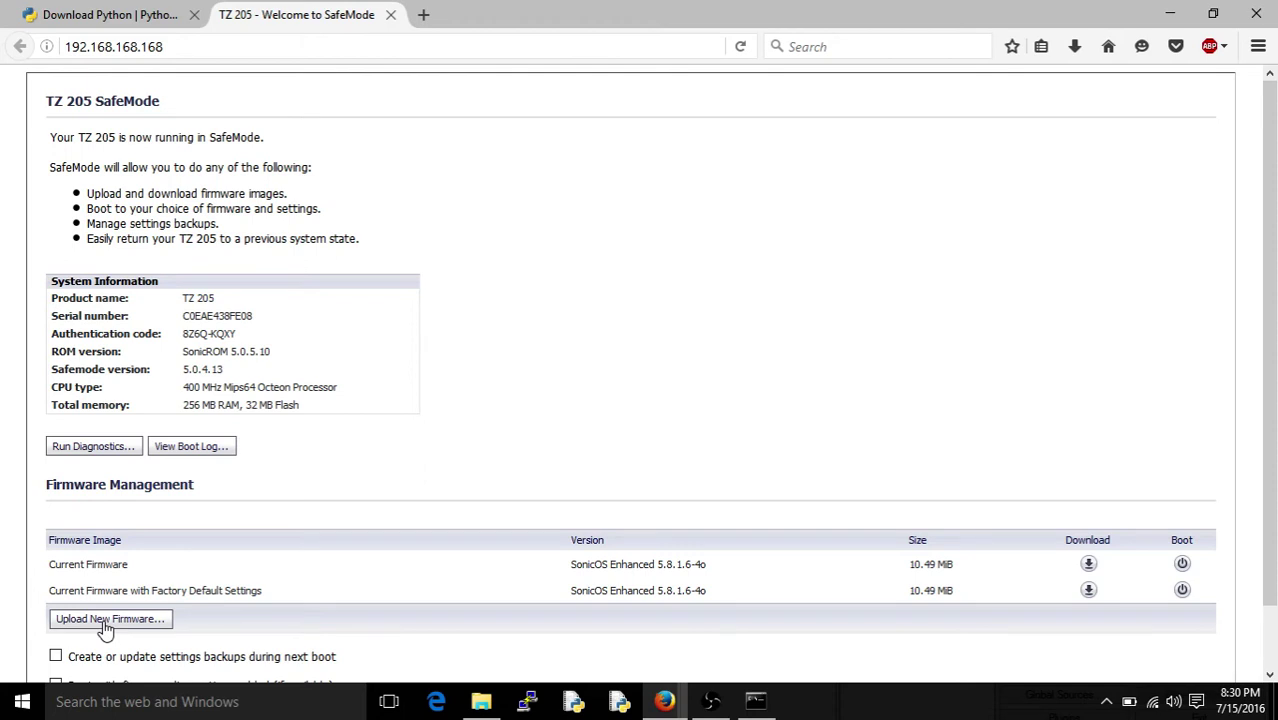
- Upload the new firmware file sw_tz-205__eng_5.8.1.15.sig from the Downloads folder to the TZ 205
click(106, 620)
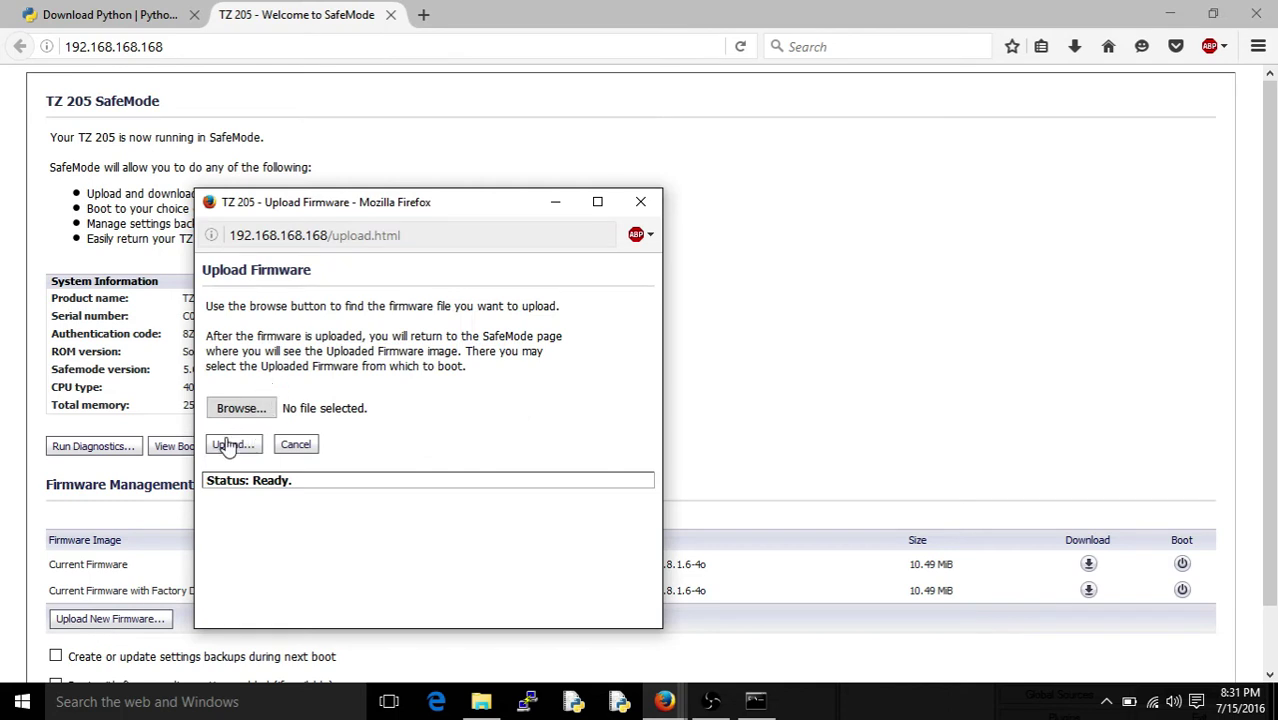
click(240, 411)
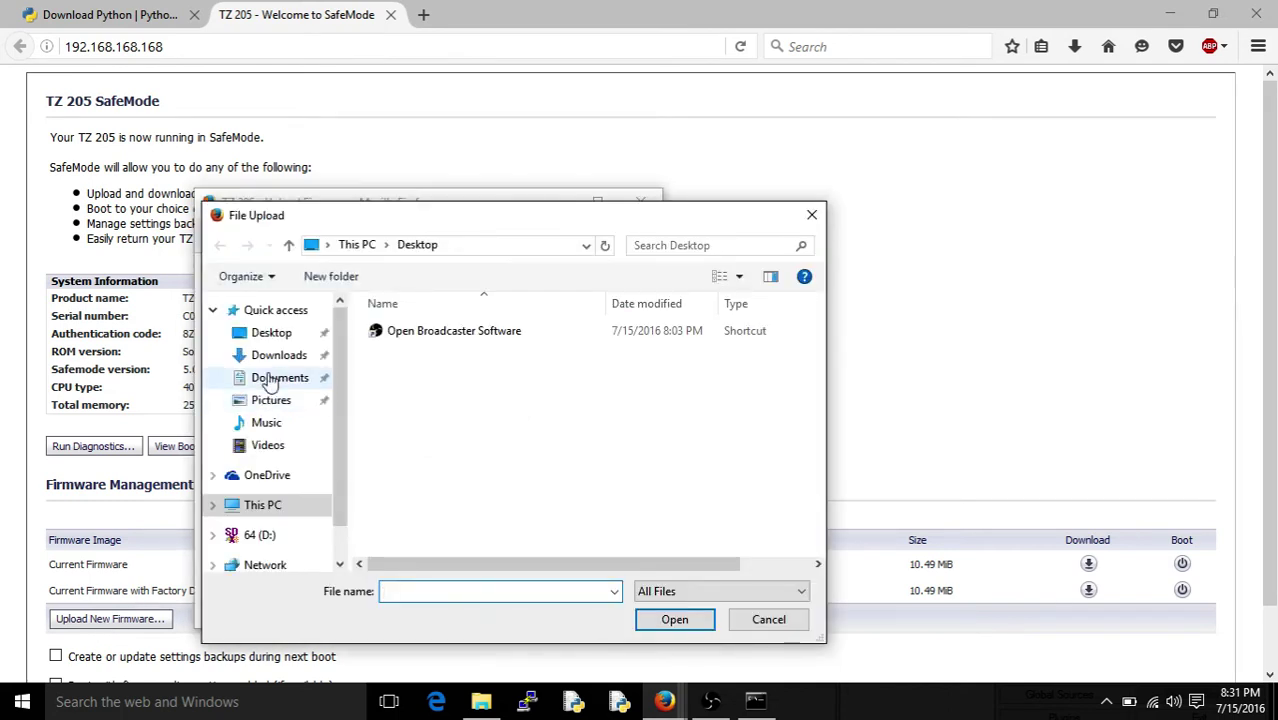
click(271, 364)
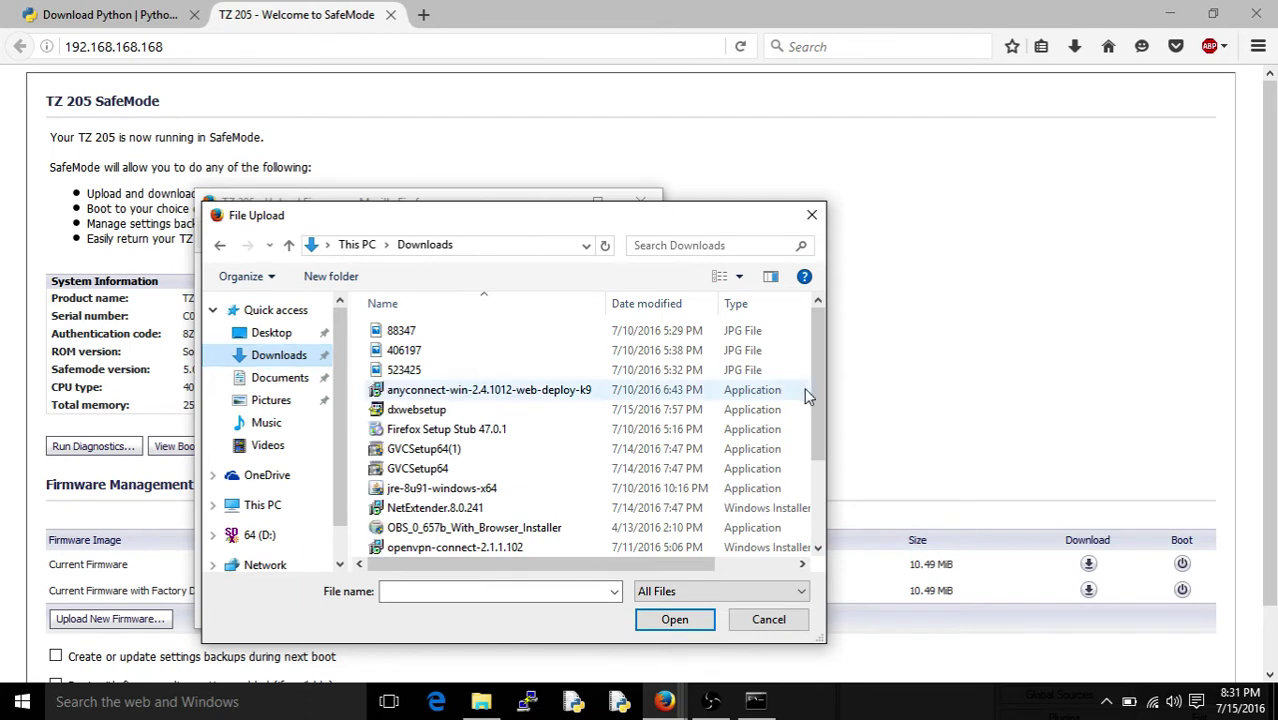
drag(815, 391, 818, 425)
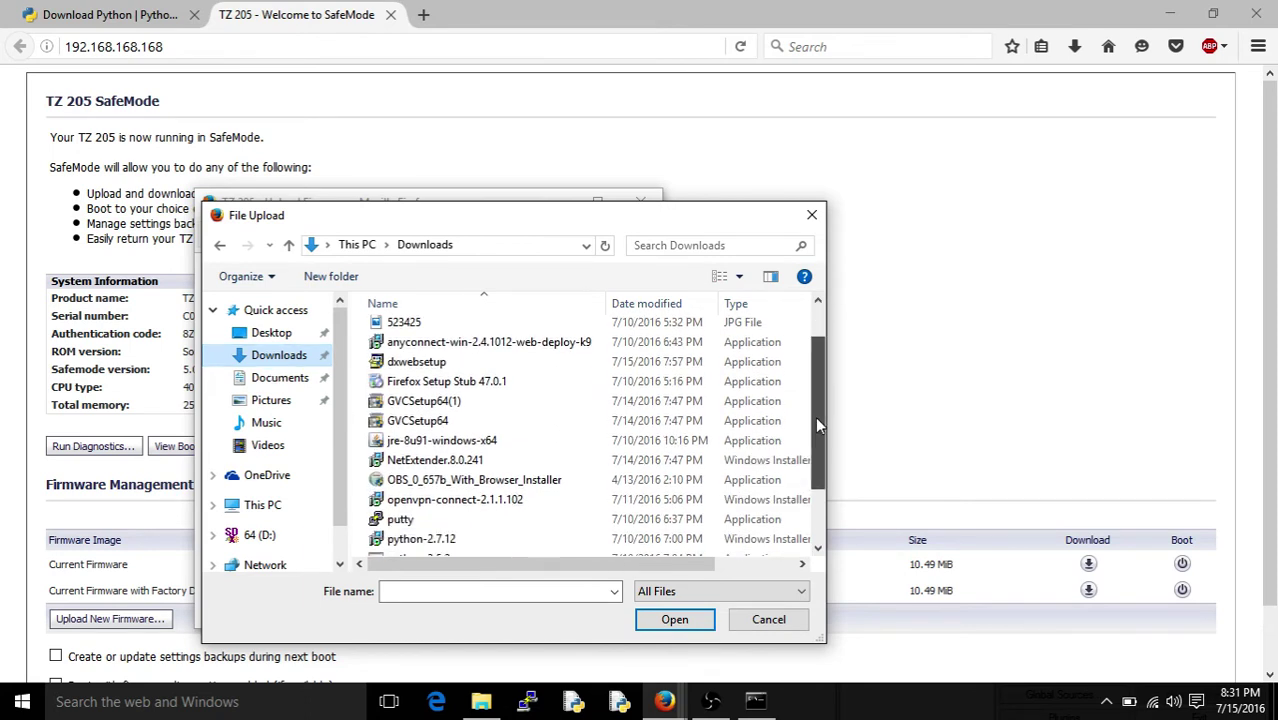
scroll(815, 425, down, 2)
click(555, 528)
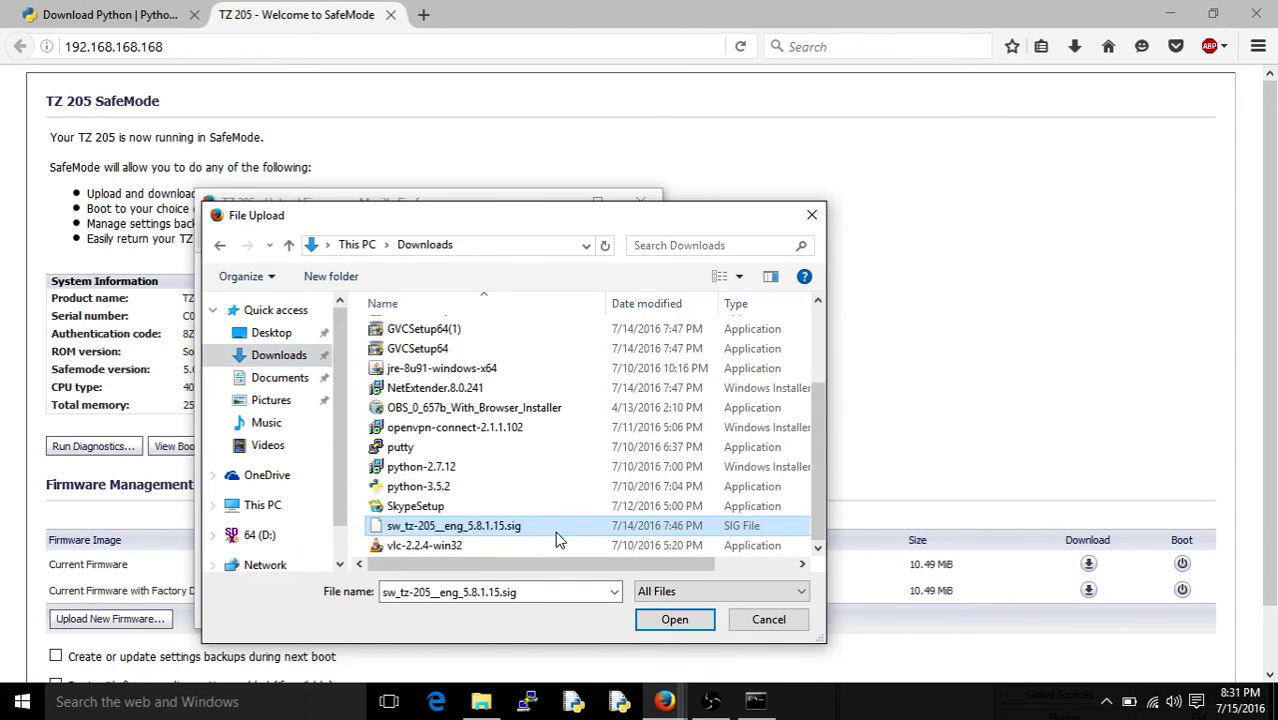
click(676, 620)
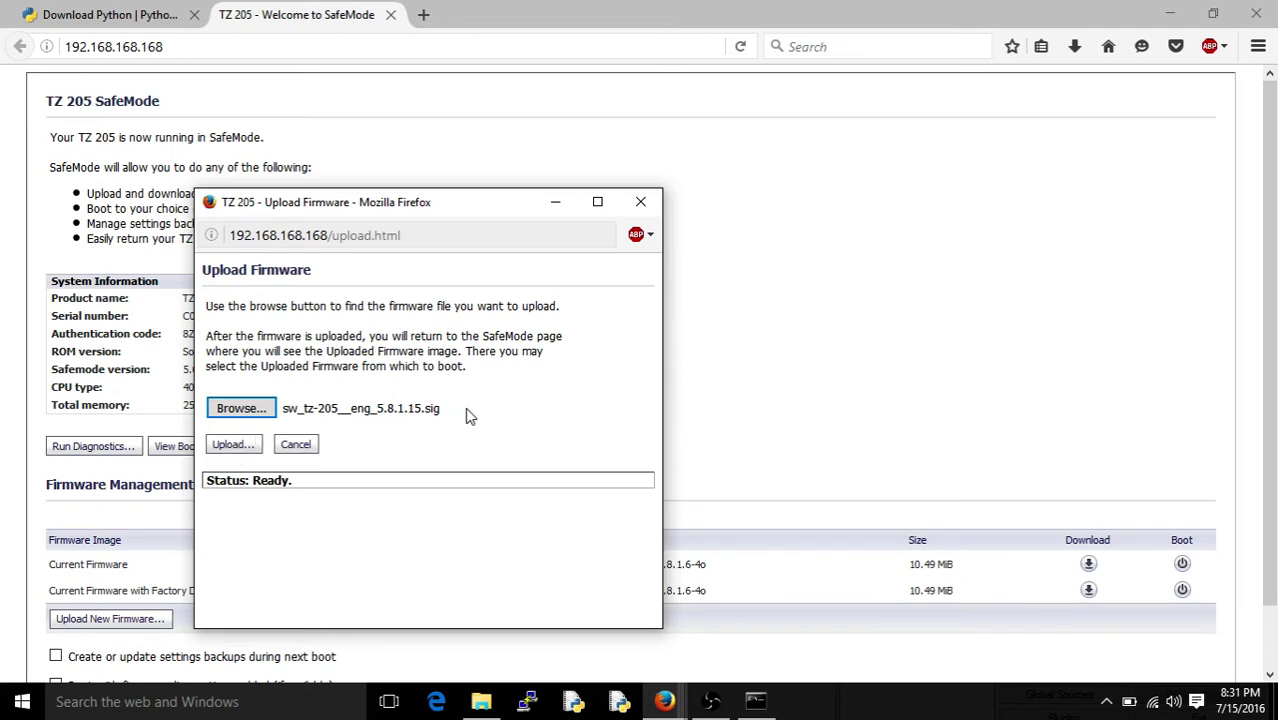
click(229, 448)
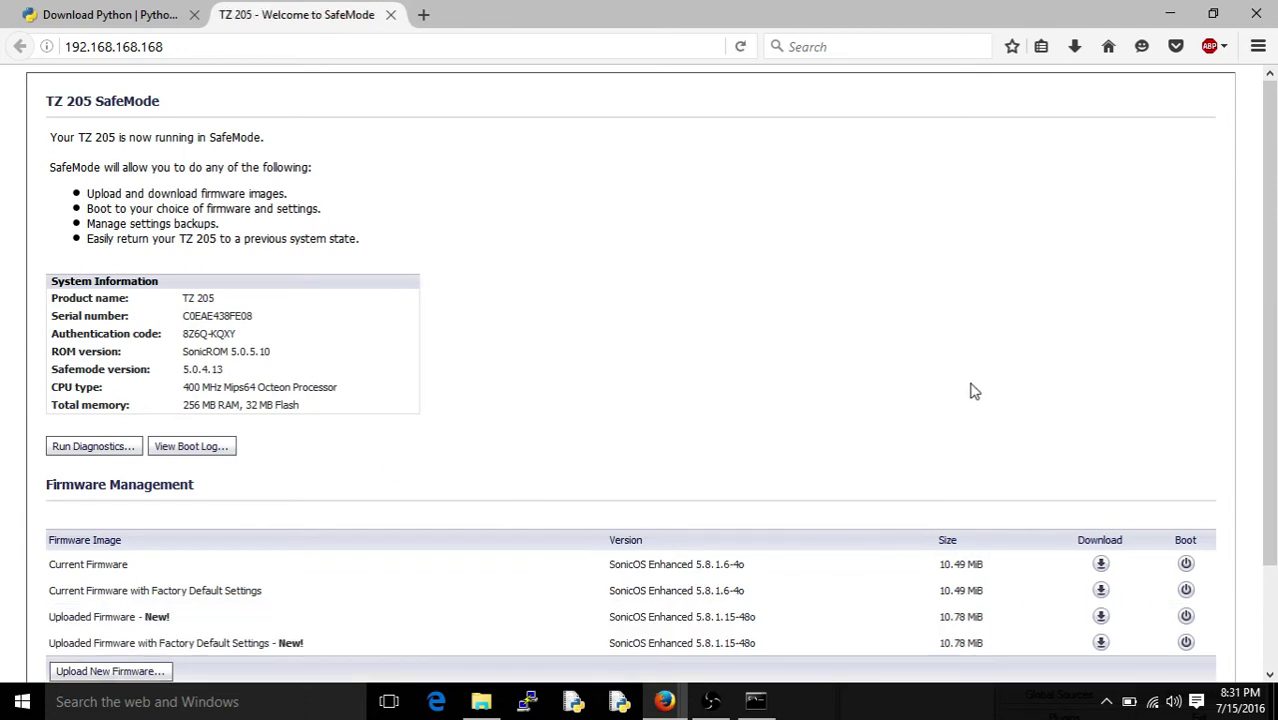
- Boot the TZ 205 from the uploaded SonicOS Enhanced 5.8.1.15-48o firmware with factory default settings, accepting the flash-writing notice
drag(1275, 333, 1268, 398)
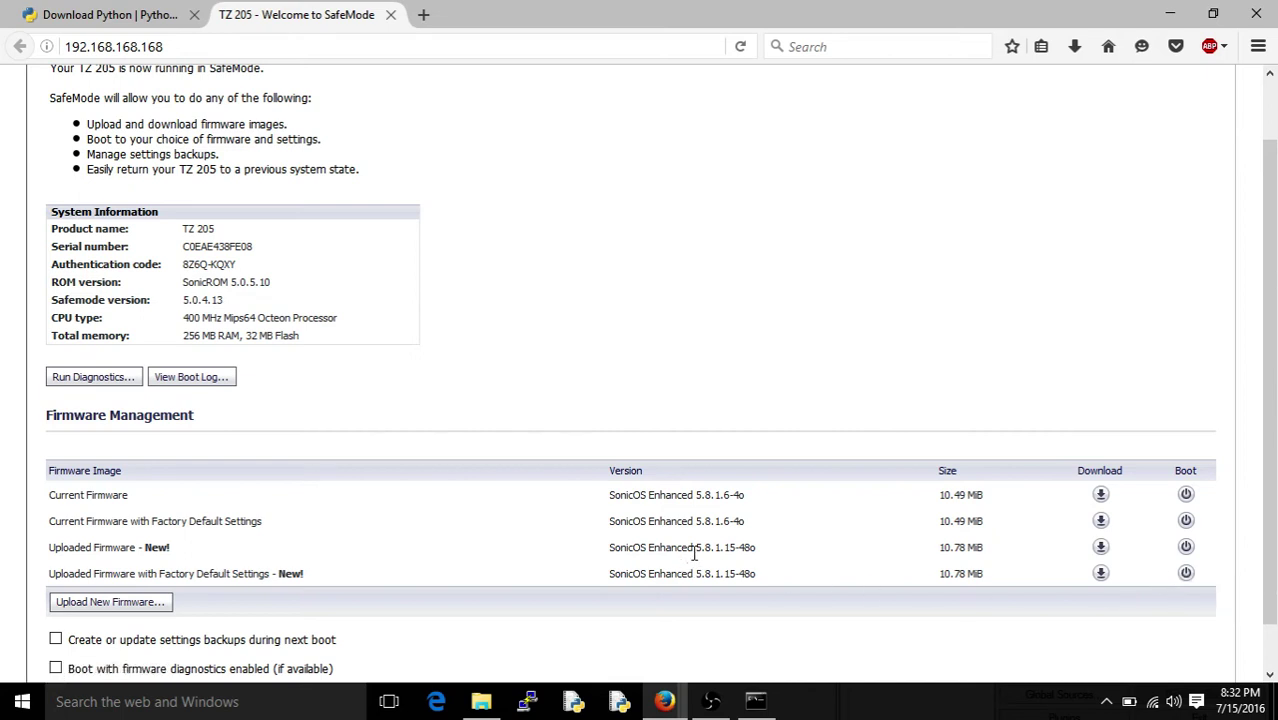
click(1187, 574)
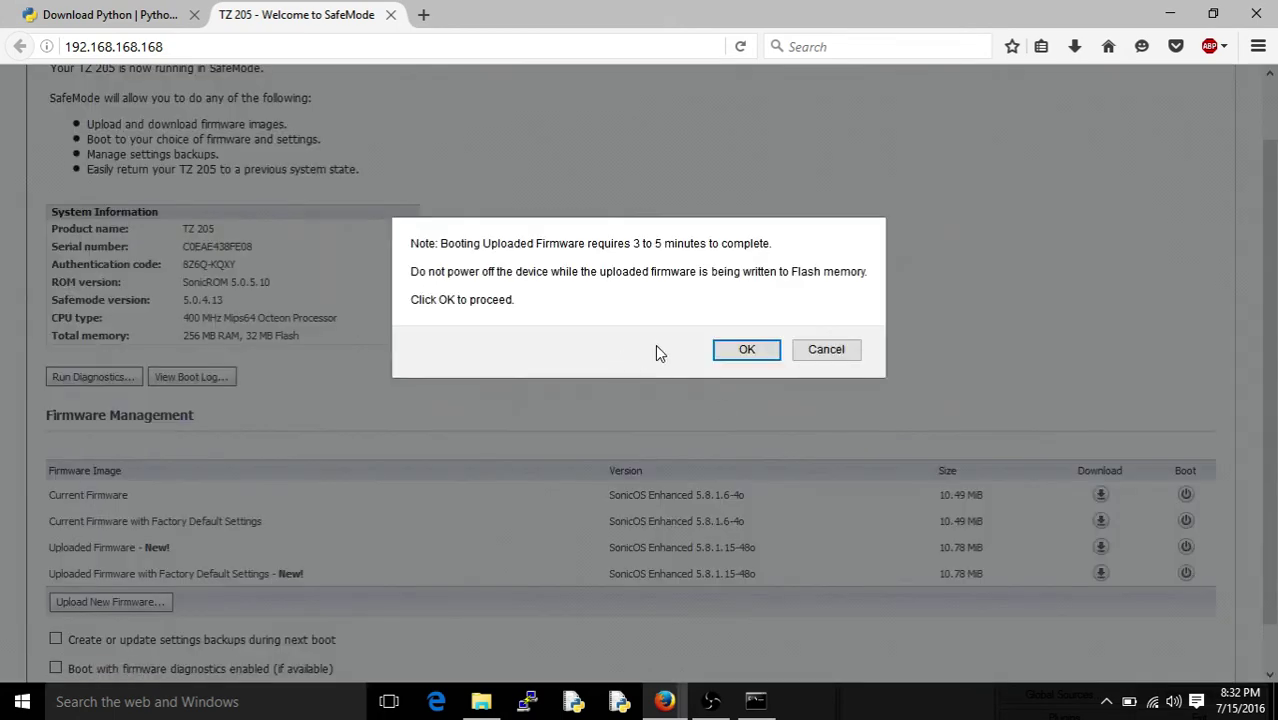
click(740, 351)
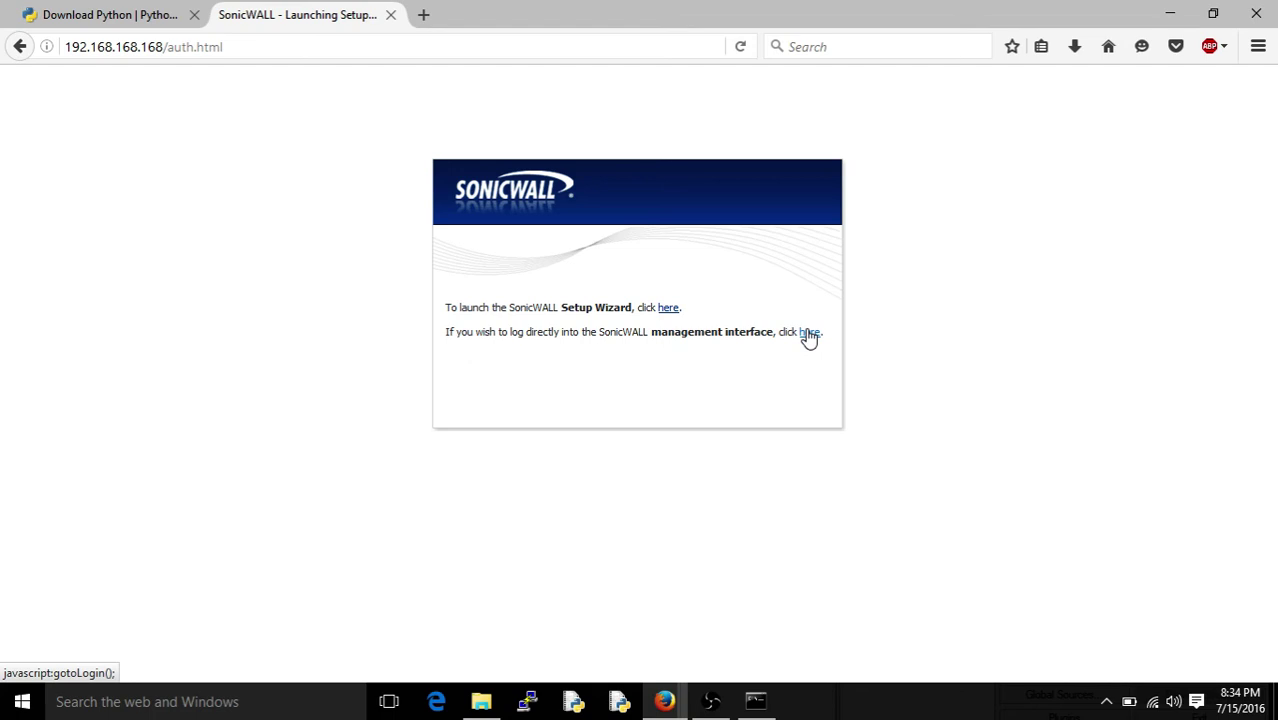
- Go to the SonicWALL management interface login instead of the Setup Wizard, loading 192.168.168.168 using outdated security
click(808, 334)
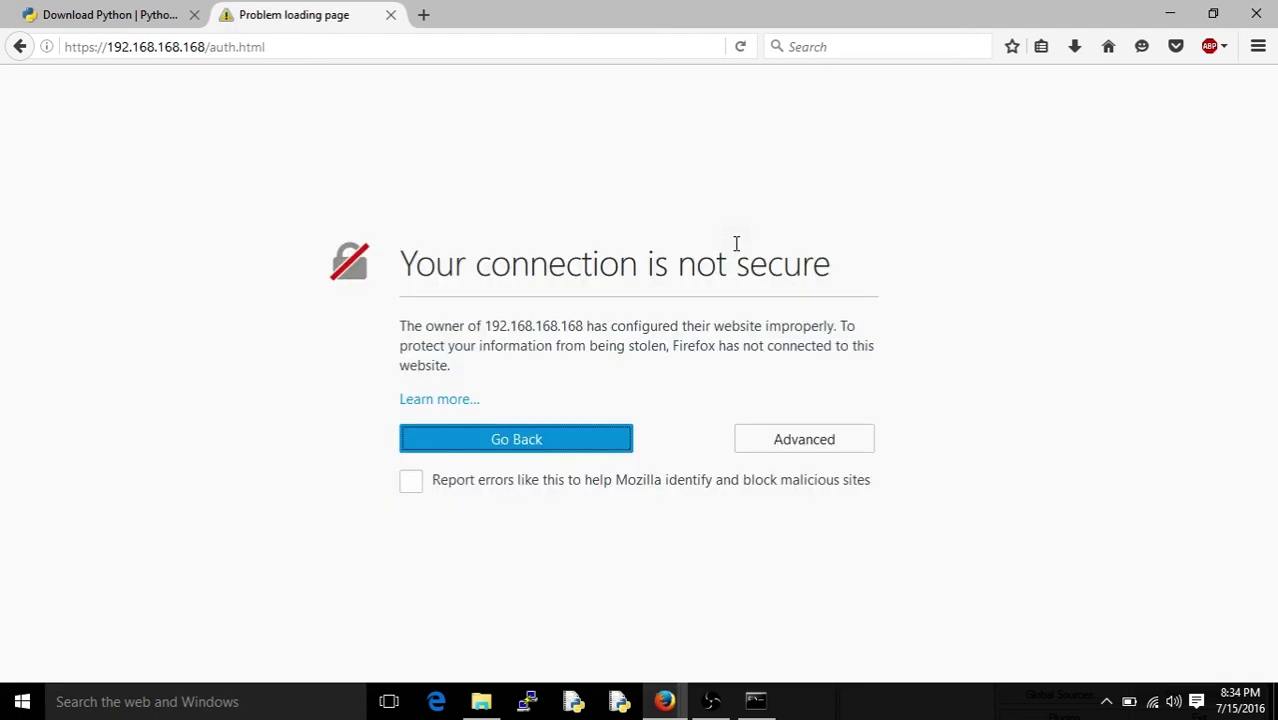
click(816, 443)
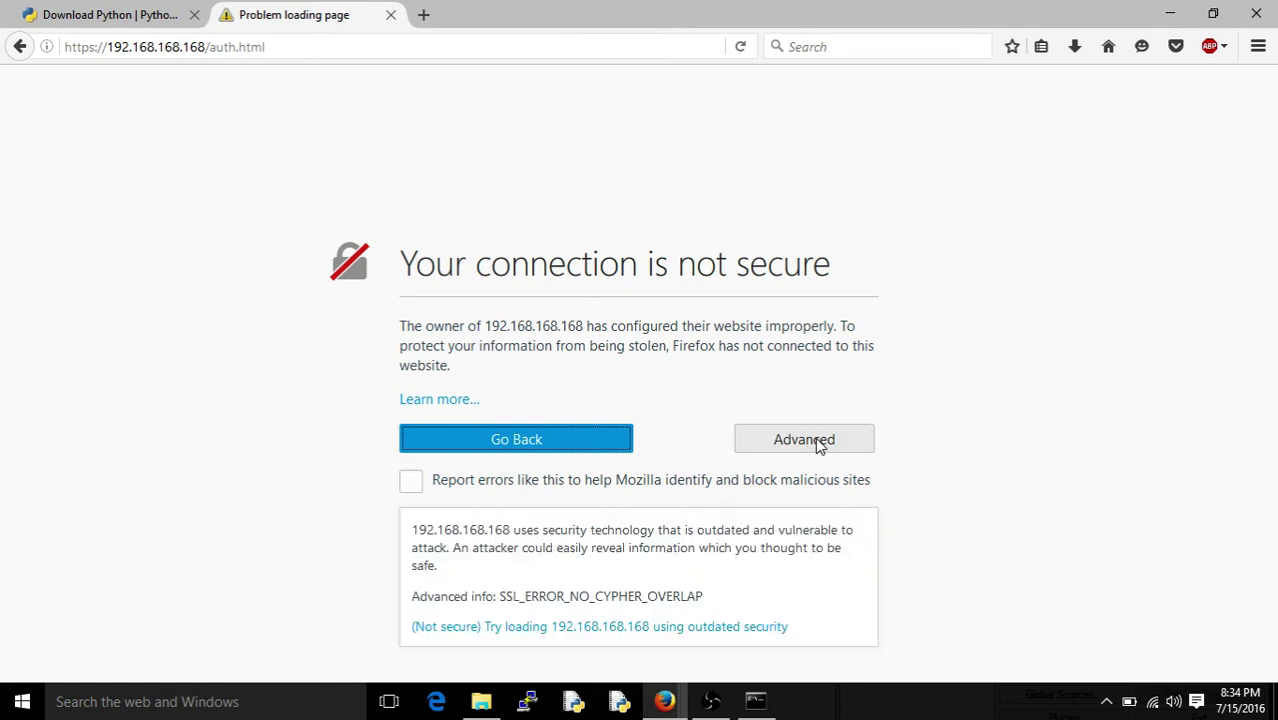
click(507, 628)
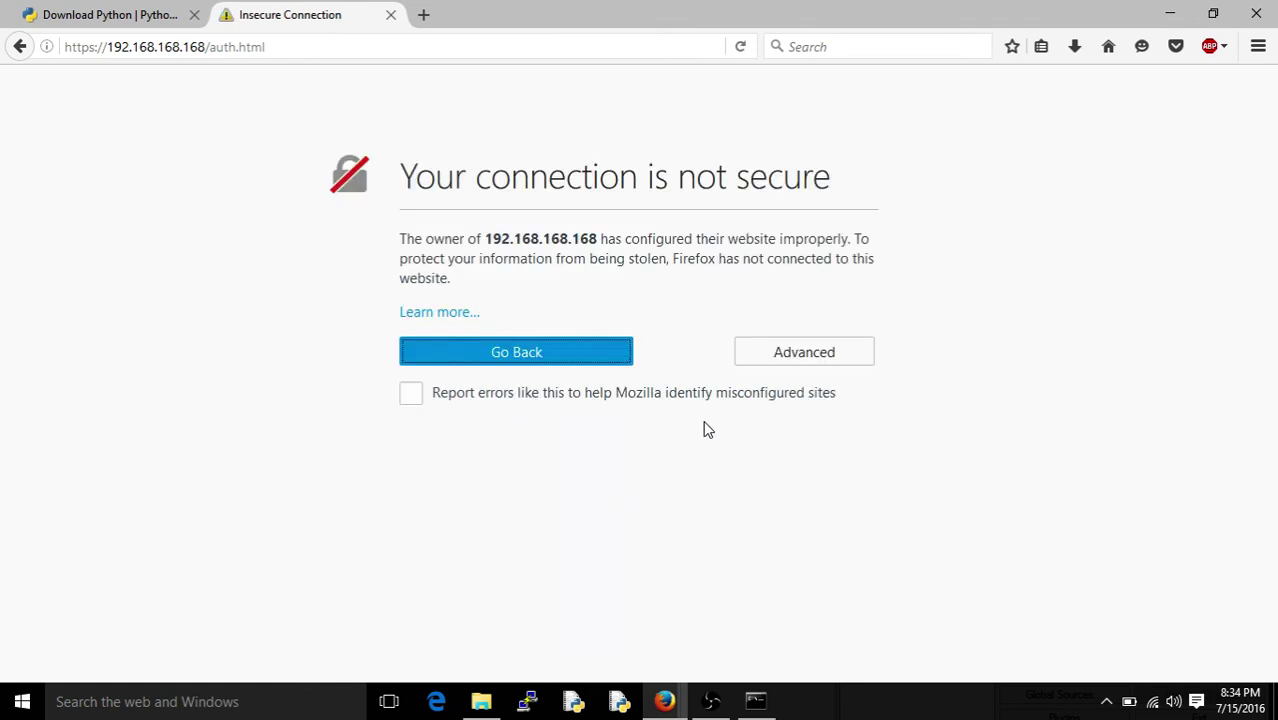
click(797, 352)
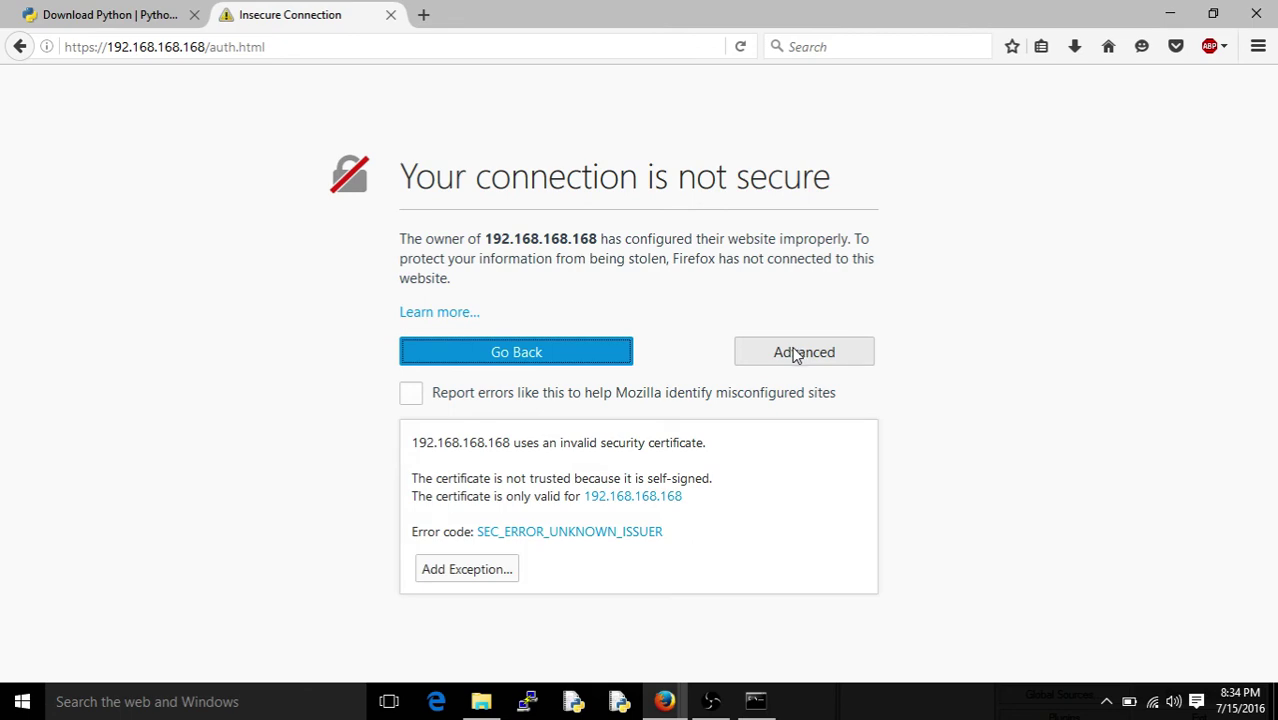
click(586, 535)
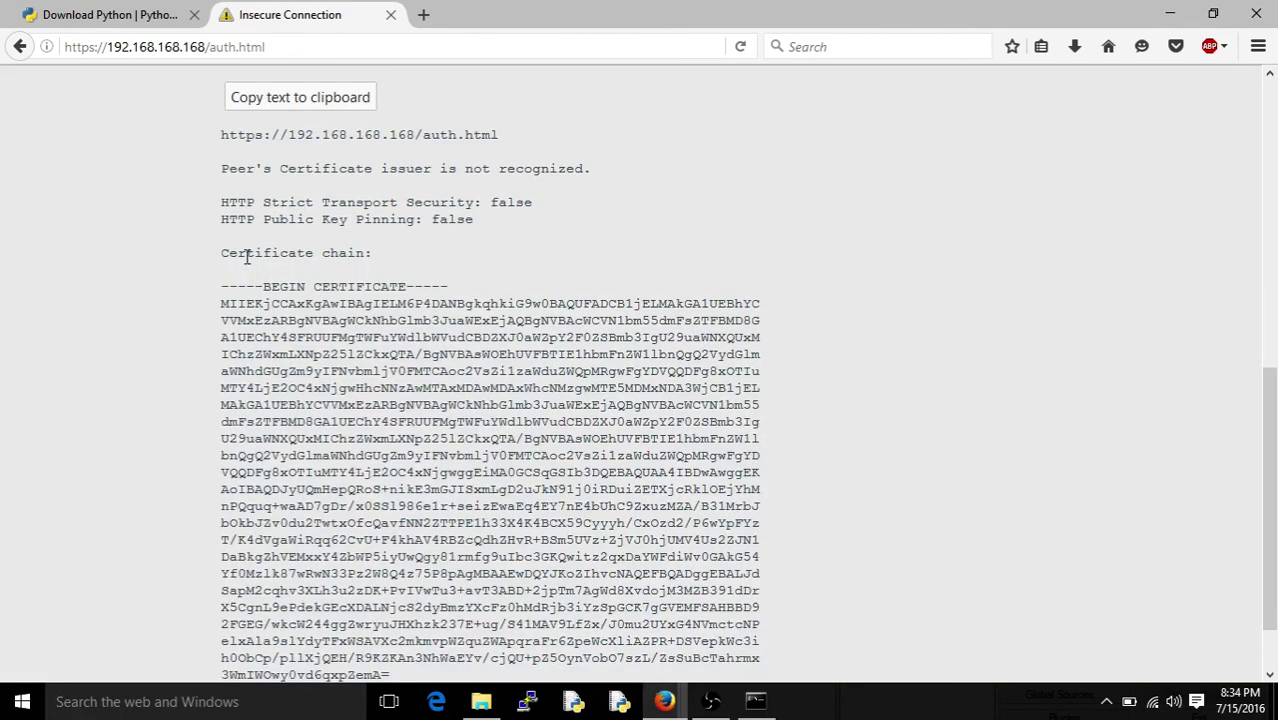
click(12, 47)
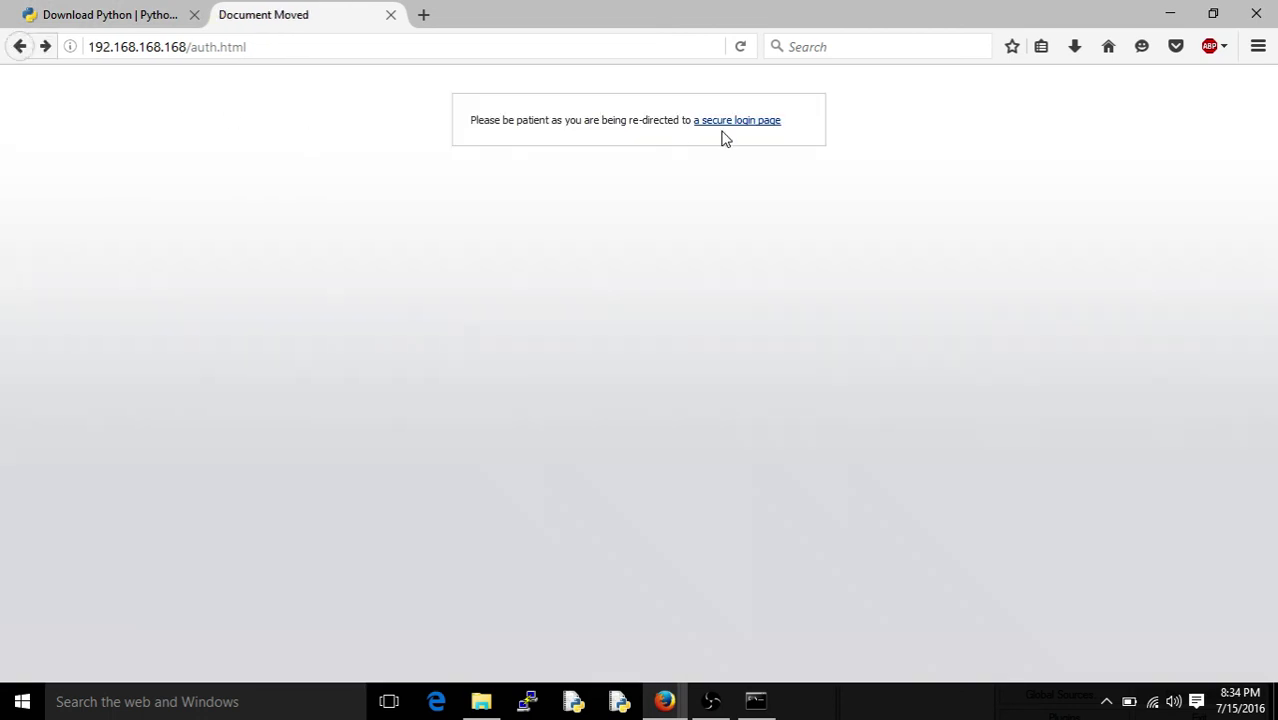
click(741, 122)
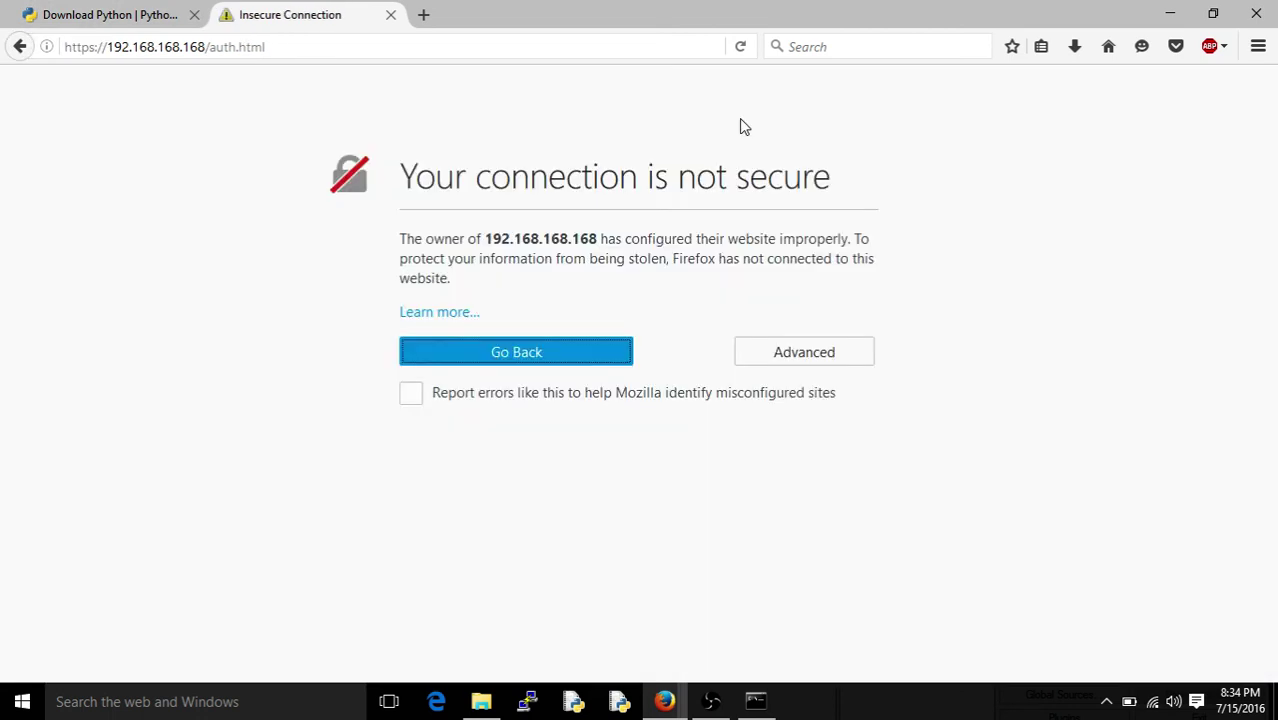
click(799, 352)
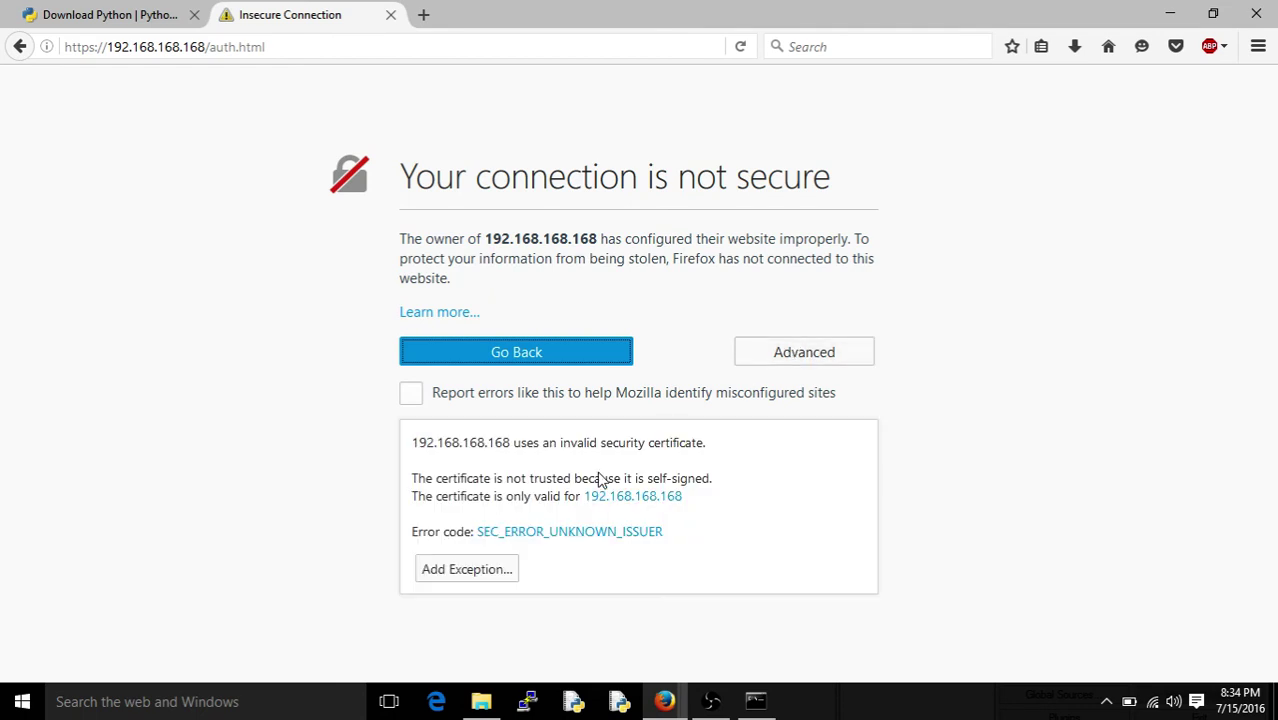
click(476, 578)
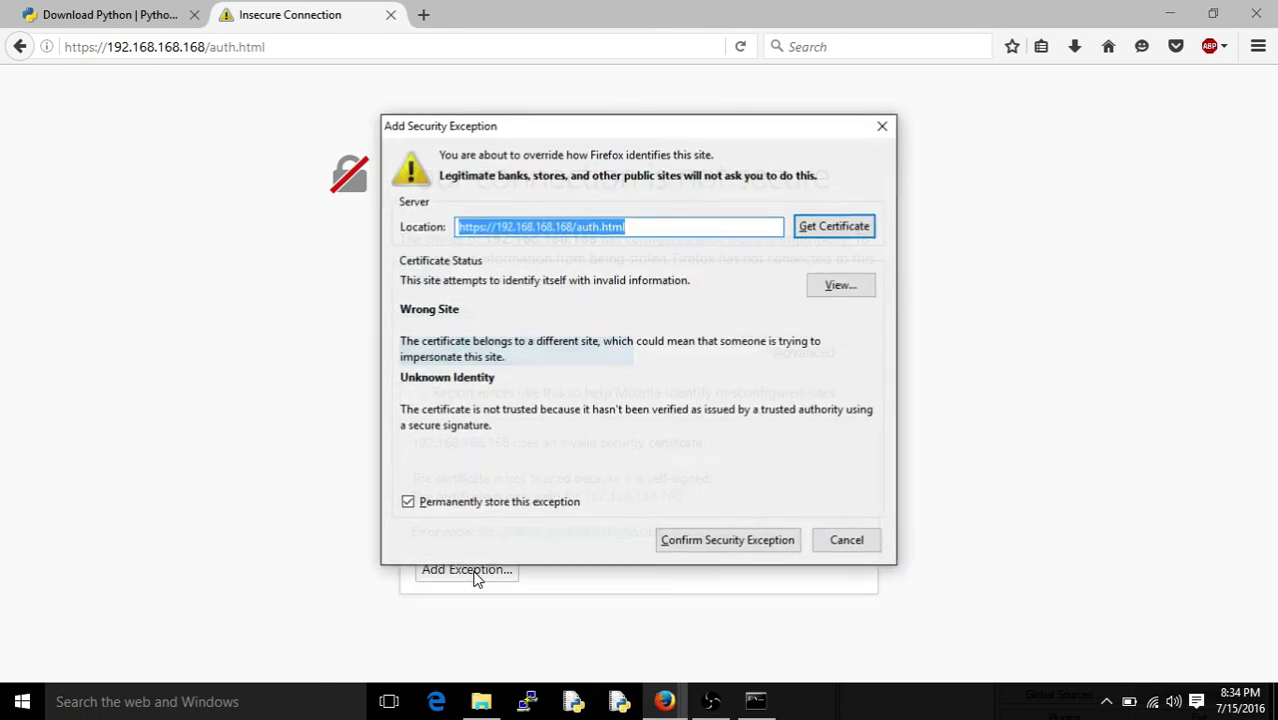
click(705, 545)
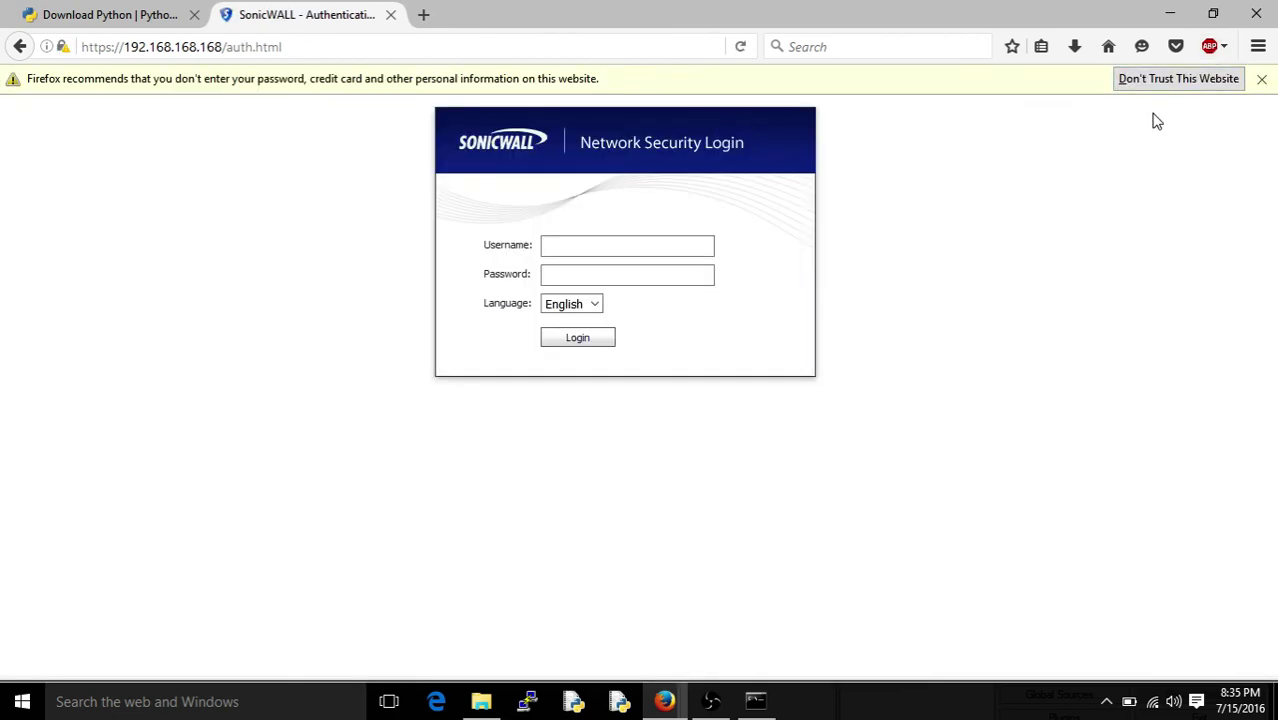
click(1258, 82)
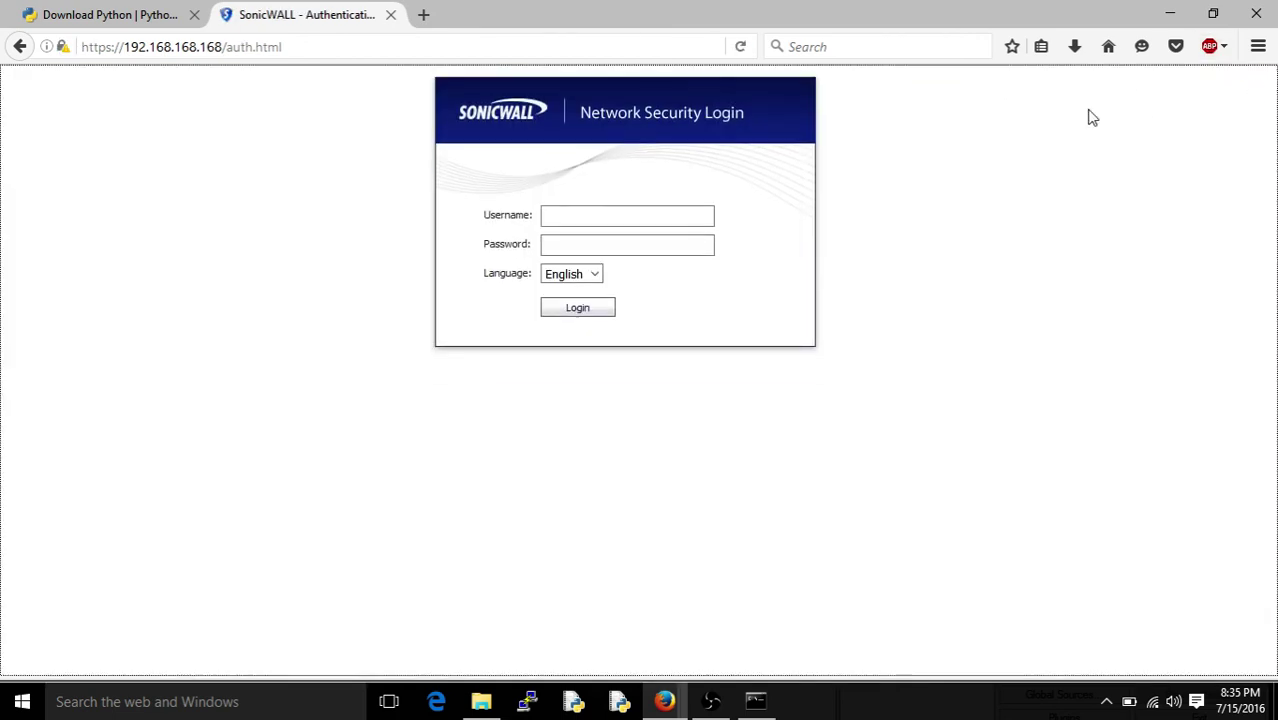
- Log in to the SonicWALL with the username admin and the account password
click(577, 243)
click(595, 216)
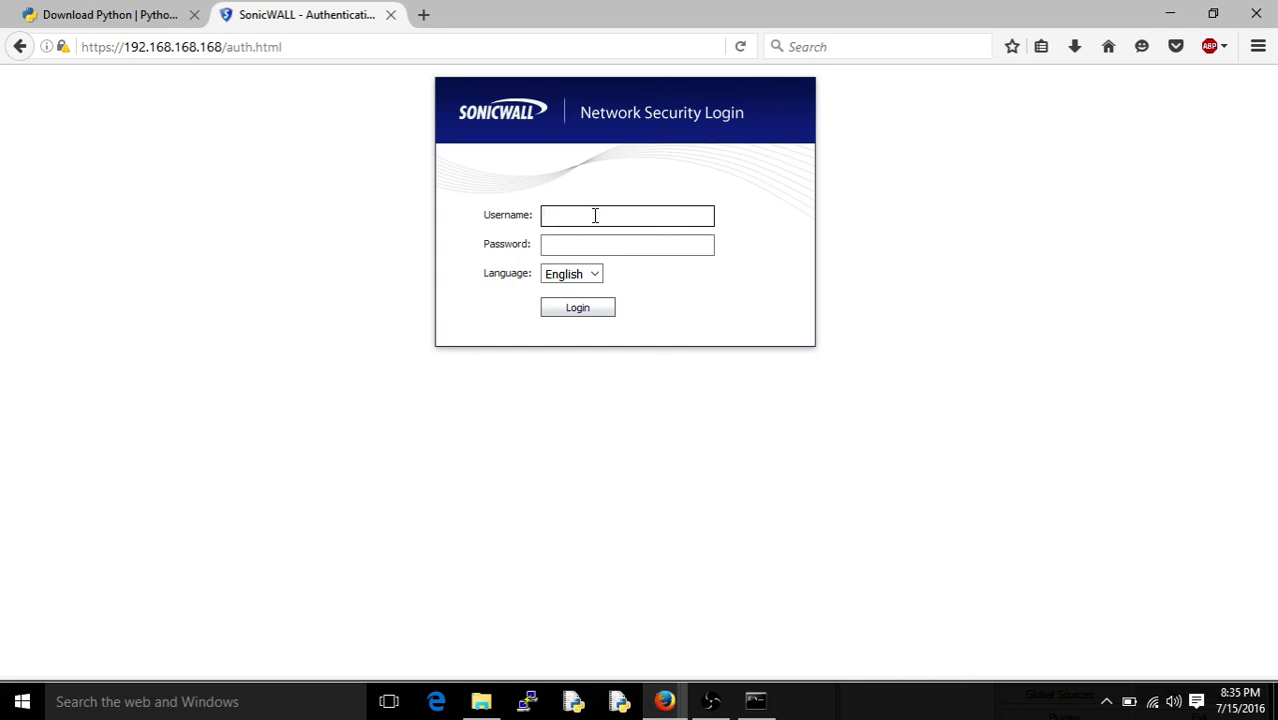
text(admin)
key(Tab)
text(********)
key(Return)
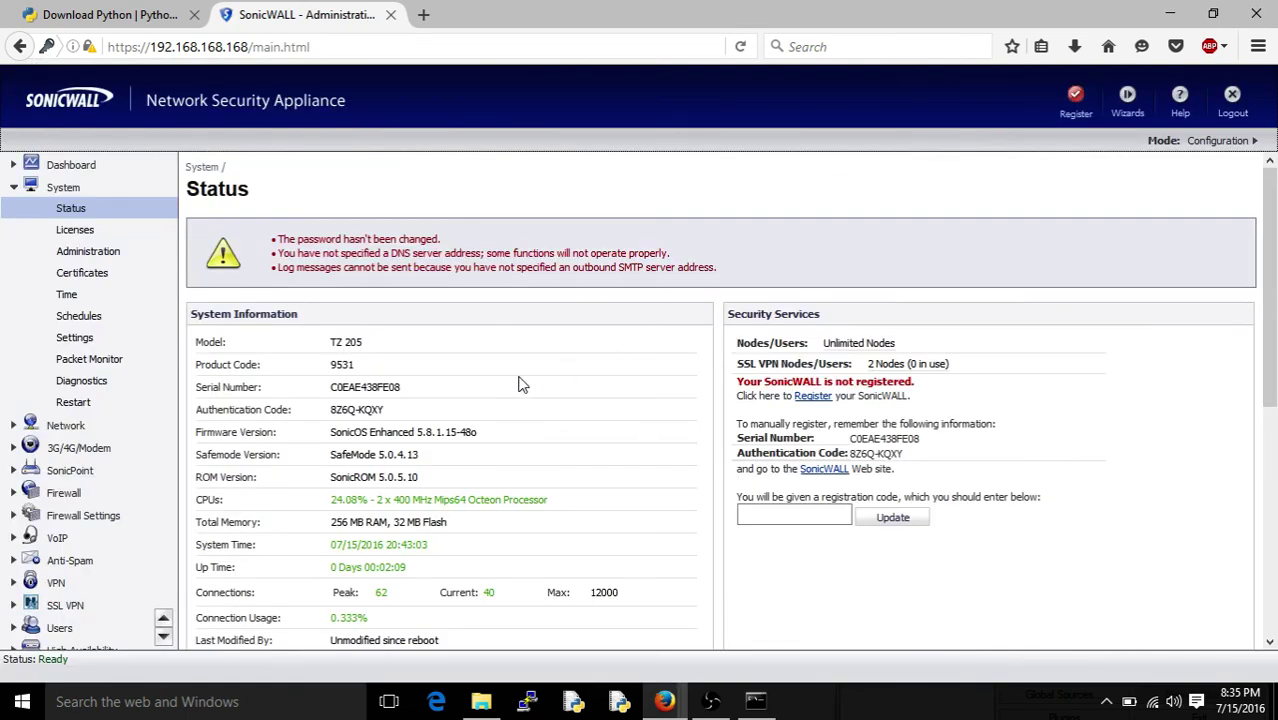
- Examine the firmware version and the registration notice on the System Status page
drag(482, 437, 330, 435)
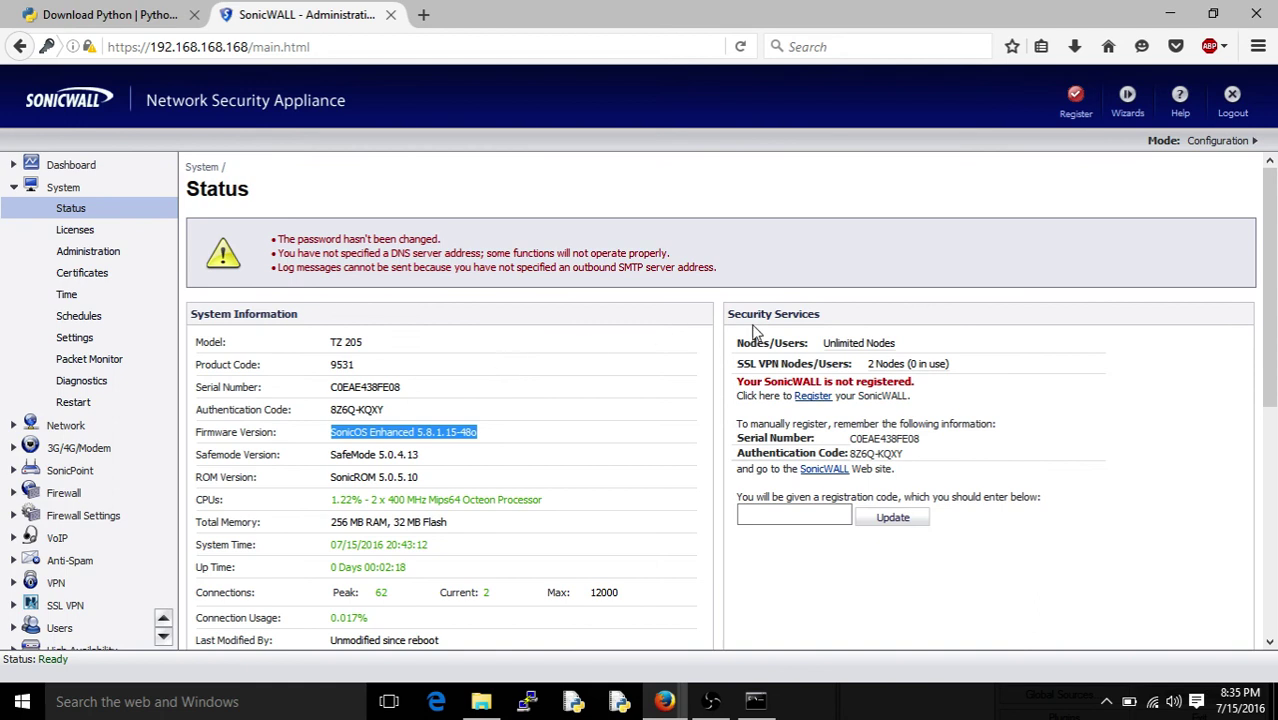
click(747, 381)
drag(745, 382, 914, 381)
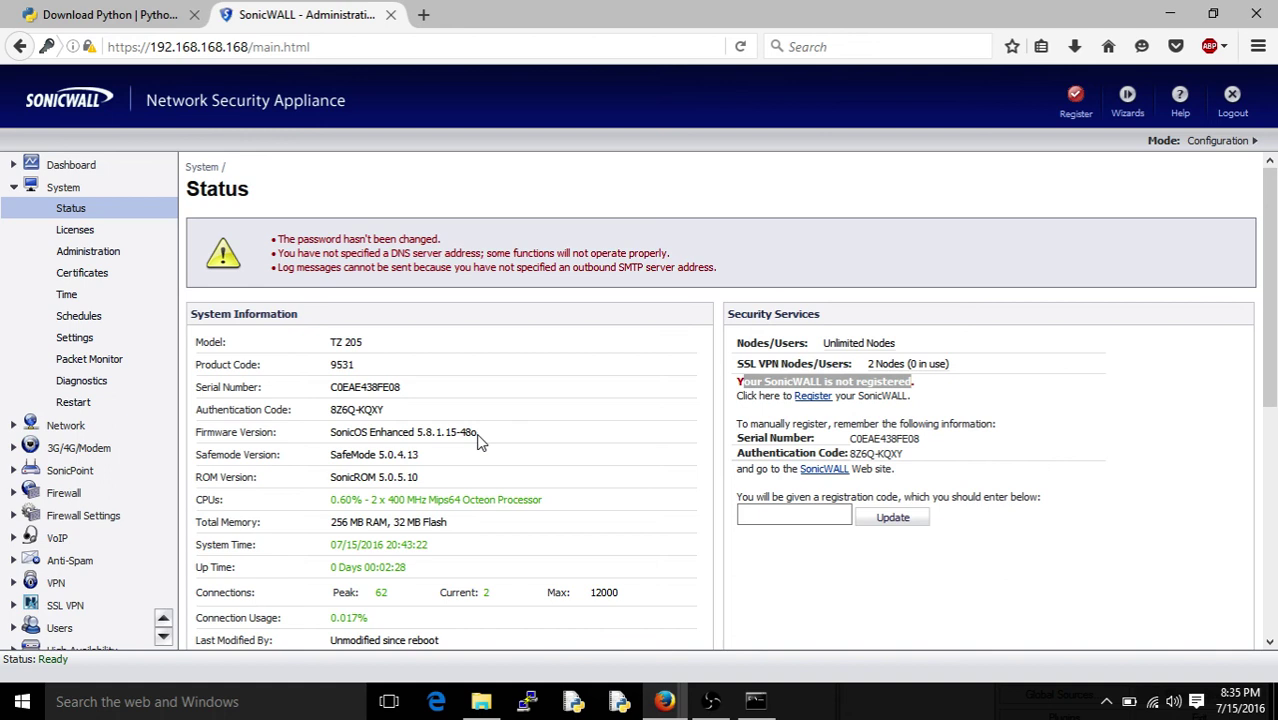
drag(478, 436, 333, 428)
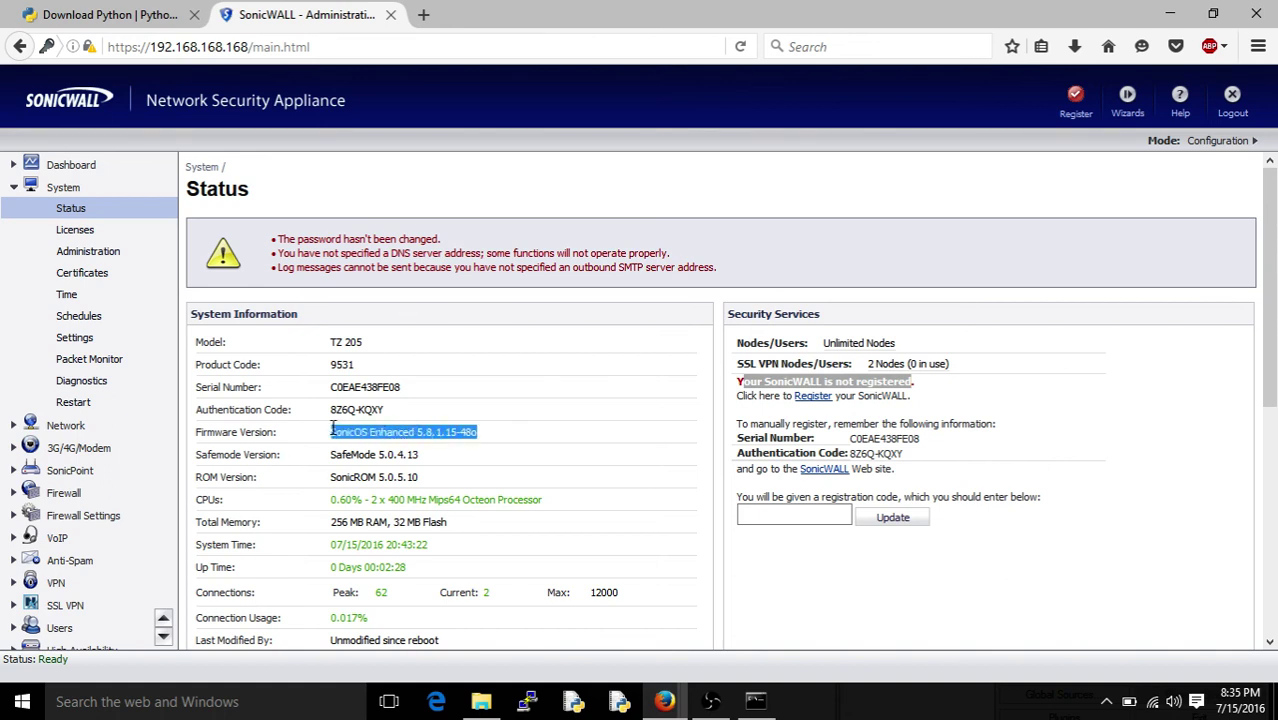